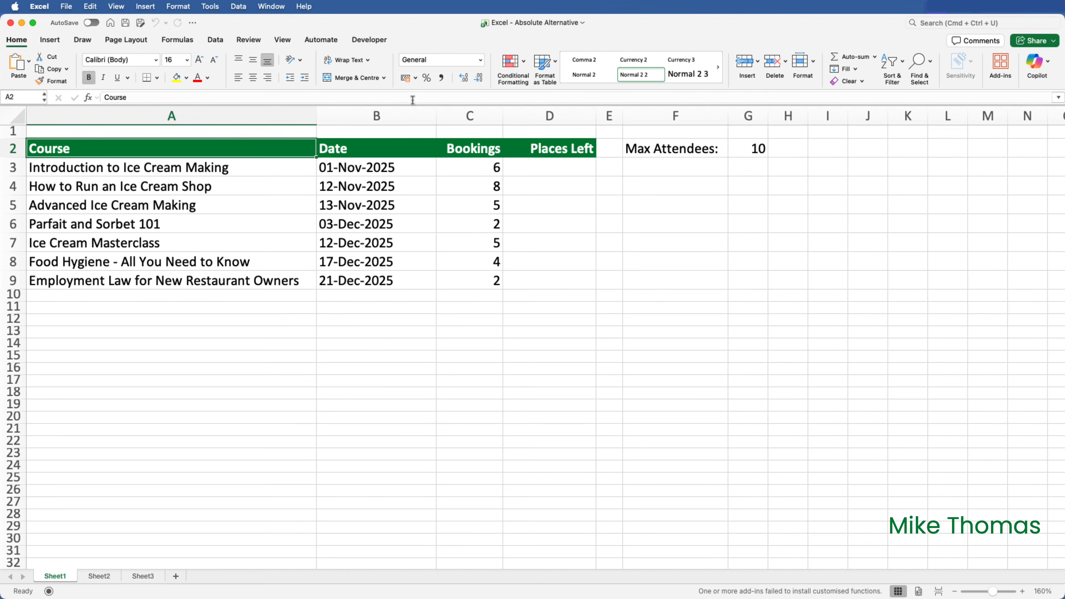
Enter =$G$2-C3 in D3 and fill it down so Places Left shows for all seven courses.
{"action": "left_click", "coordinate": [569, 168]}
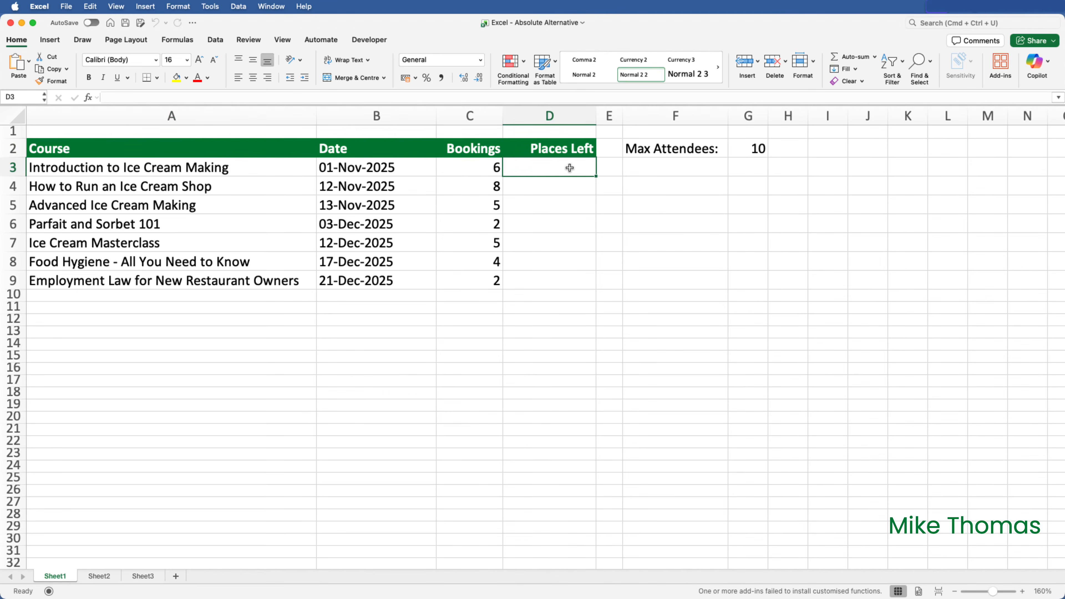
{"action": "type", "text": "=G2"}
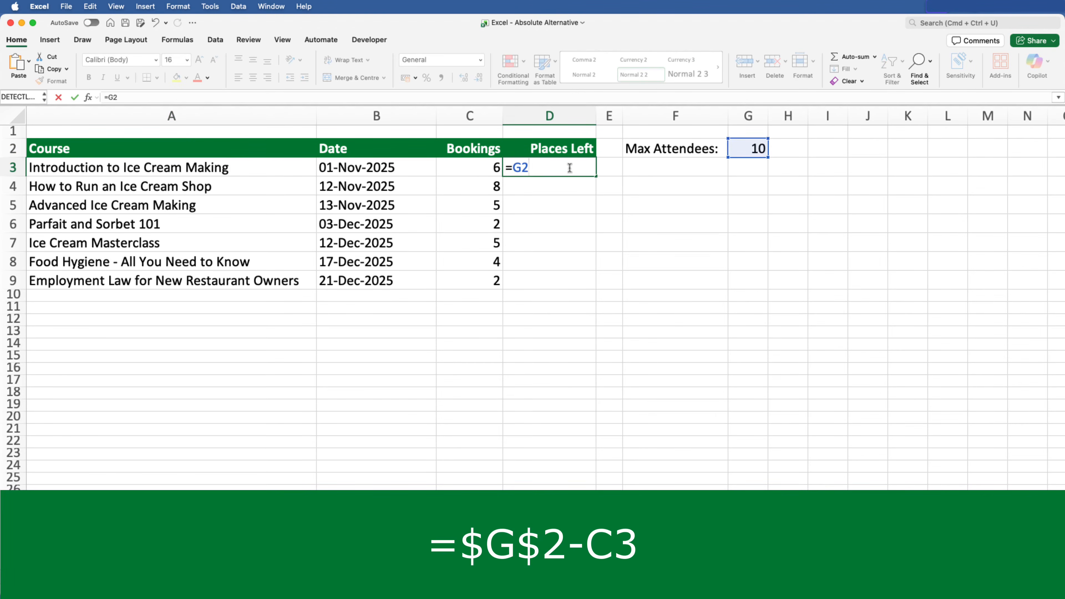
{"action": "key", "text": "super+t"}
{"action": "type", "text": "-C3"}
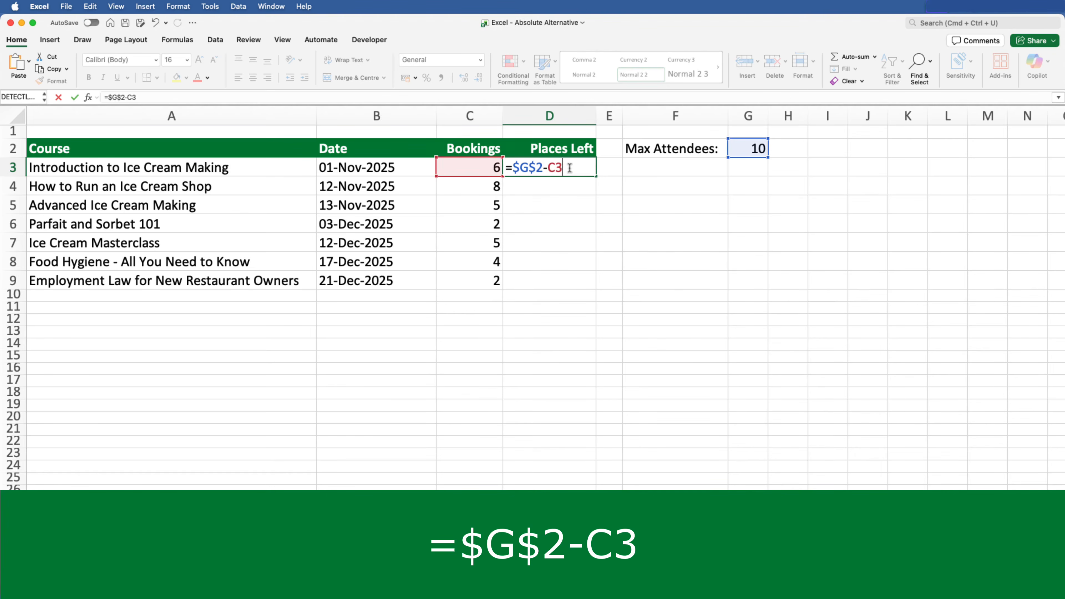
{"action": "key", "text": "ctrl+Return"}
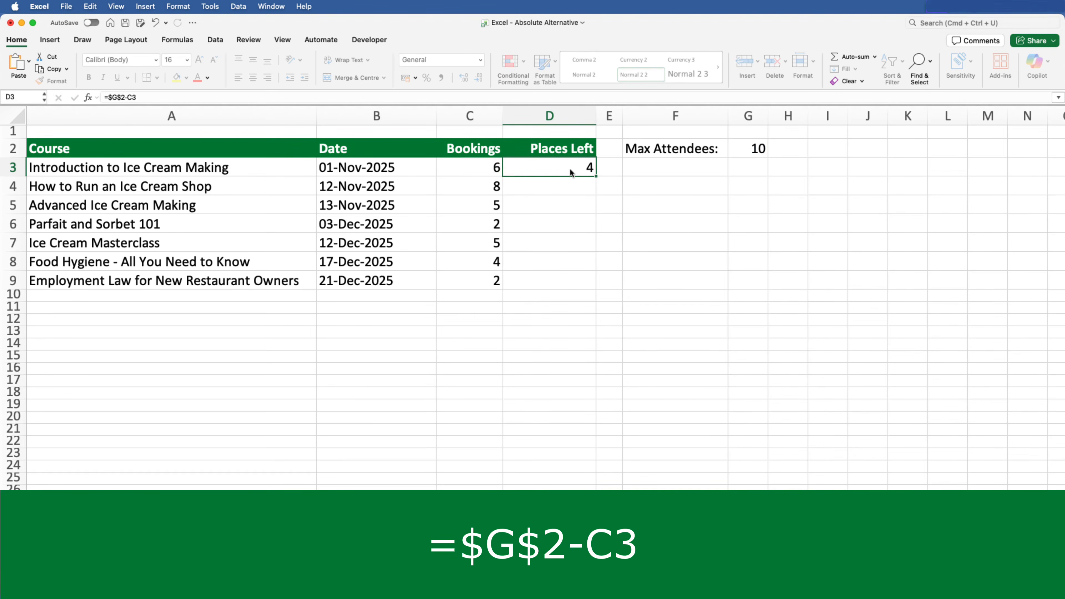
{"action": "double_click", "coordinate": [596, 176]}
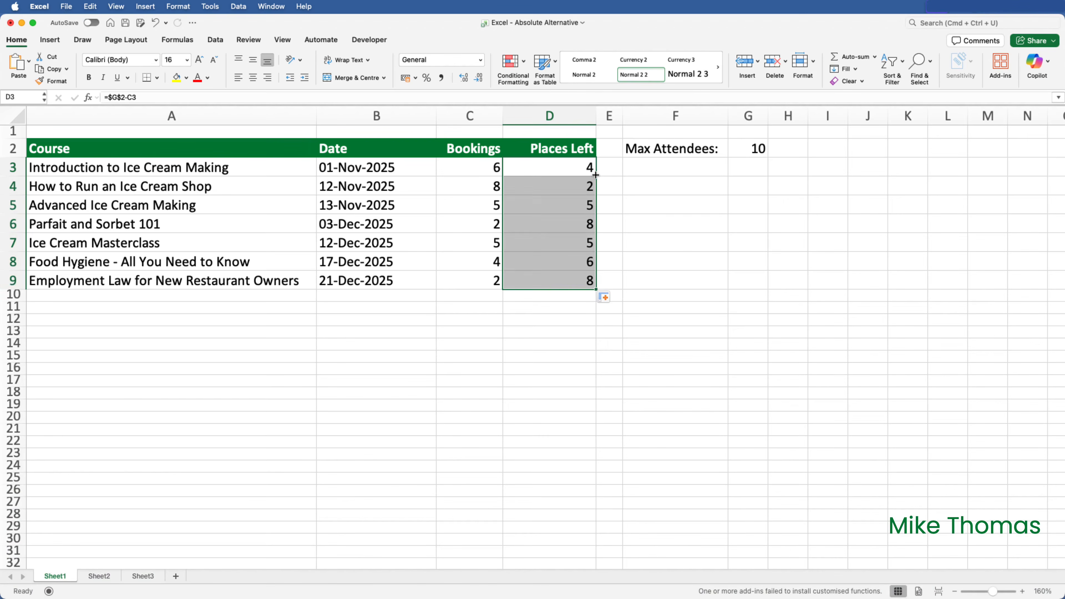
{"action": "left_click", "coordinate": [563, 170]}
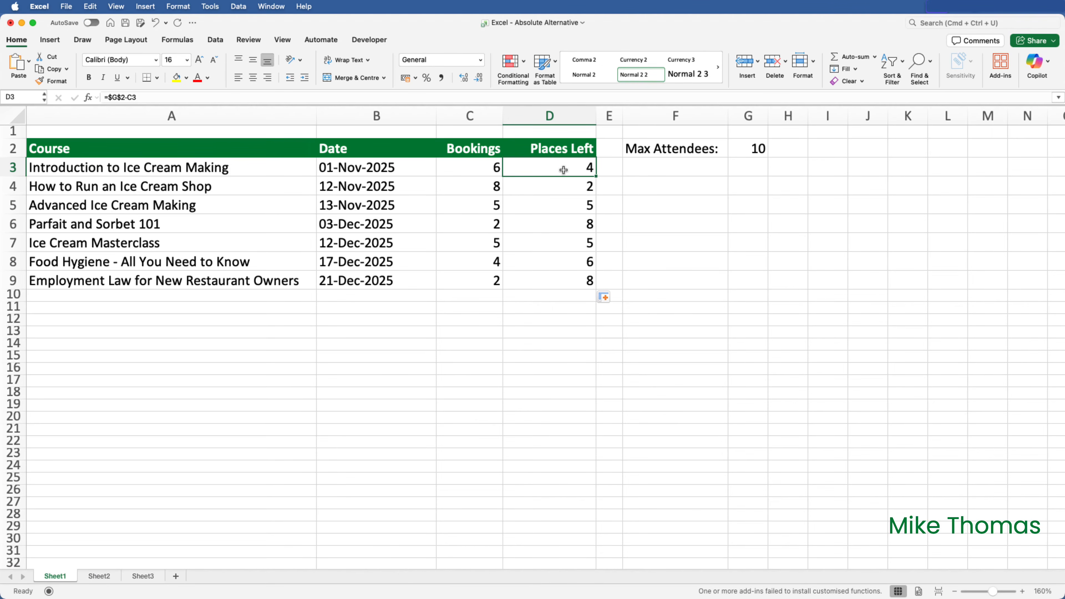
Replace the Places Left formulas with one spilling =G2-C3:C9 in D3, then go to Sheet2.
{"action": "left_click_drag", "start_coordinate": [564, 170], "coordinate": [571, 271]}
{"action": "key", "text": "Delete"}
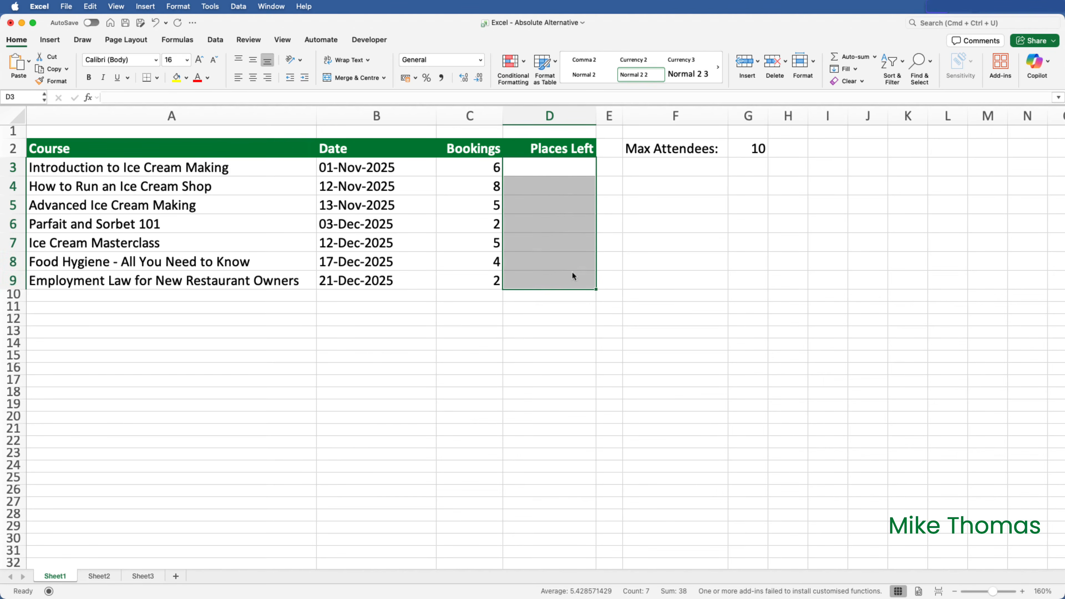
{"action": "left_click", "coordinate": [570, 168]}
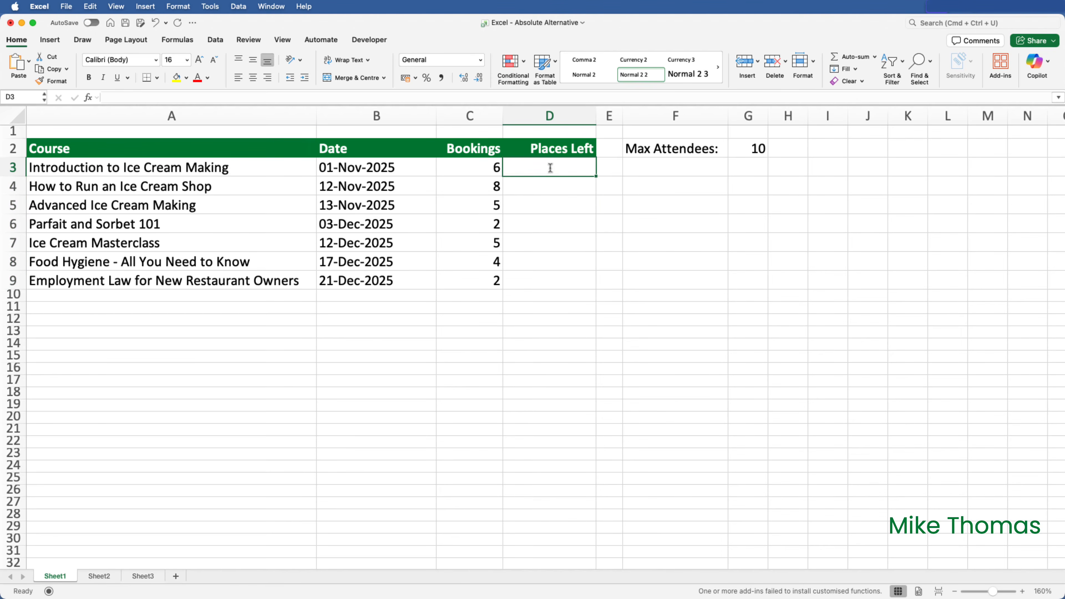
{"action": "type", "text": "="}
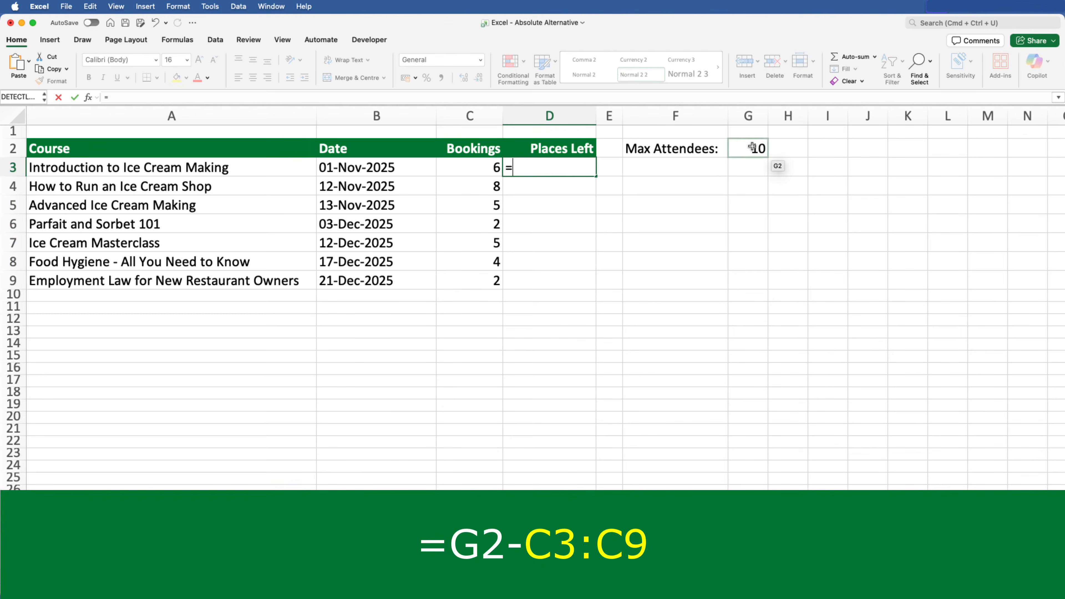
{"action": "left_click", "coordinate": [759, 147]}
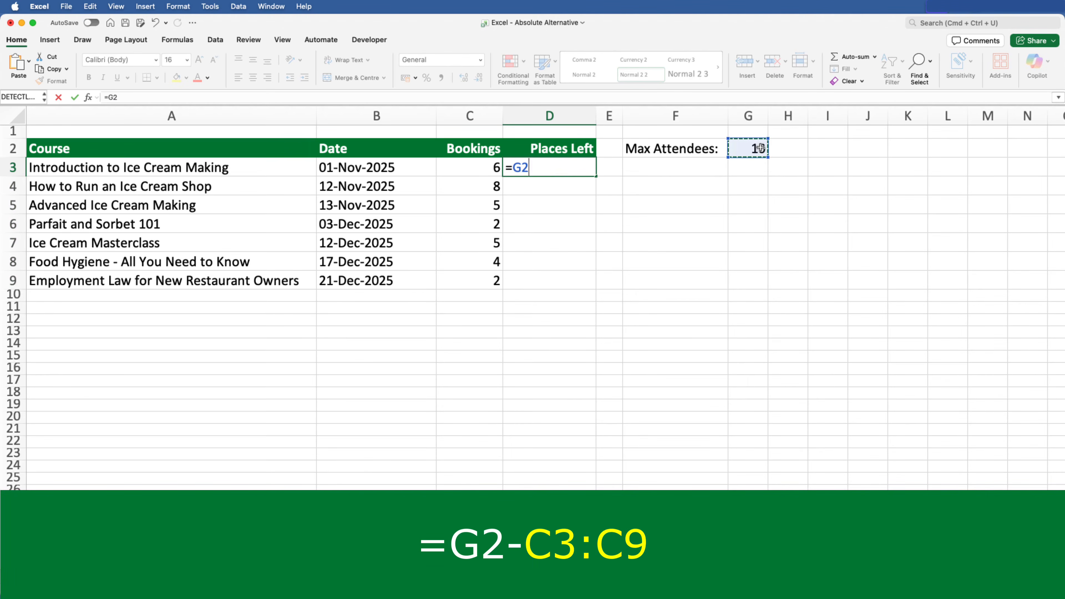
{"action": "type", "text": "-"}
{"action": "left_click_drag", "start_coordinate": [461, 168], "coordinate": [473, 280]}
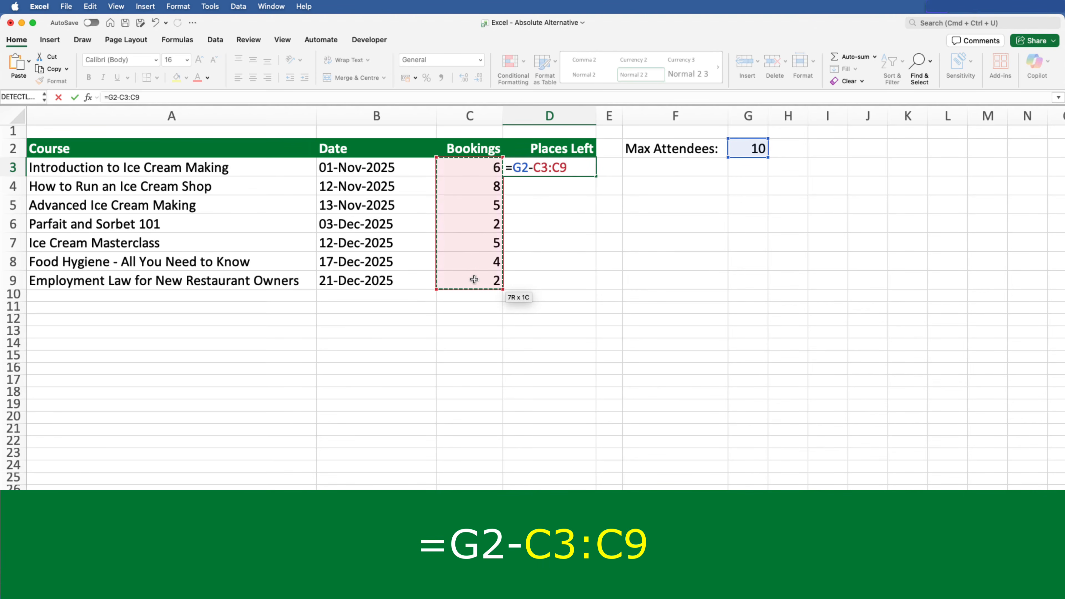
{"action": "key", "text": "Return"}
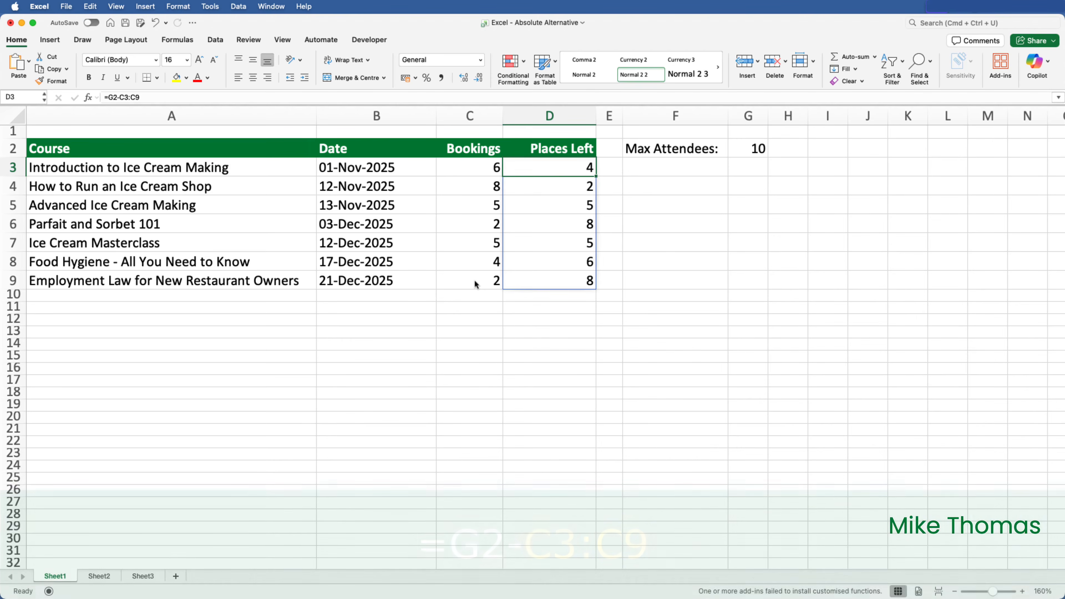
{"action": "left_click", "coordinate": [100, 576]}
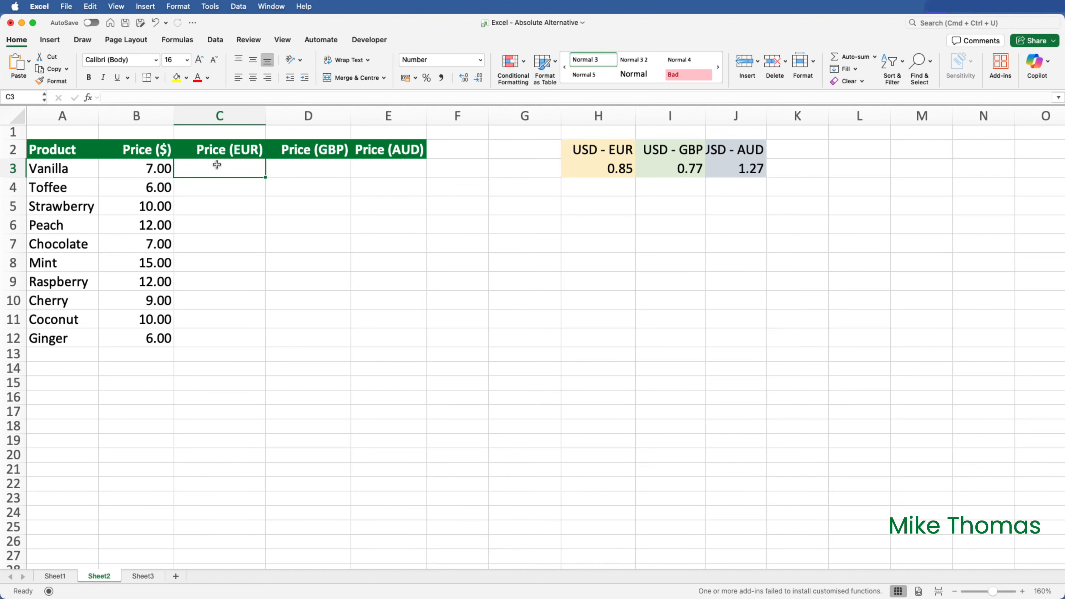
{"action": "type", "text": "="}
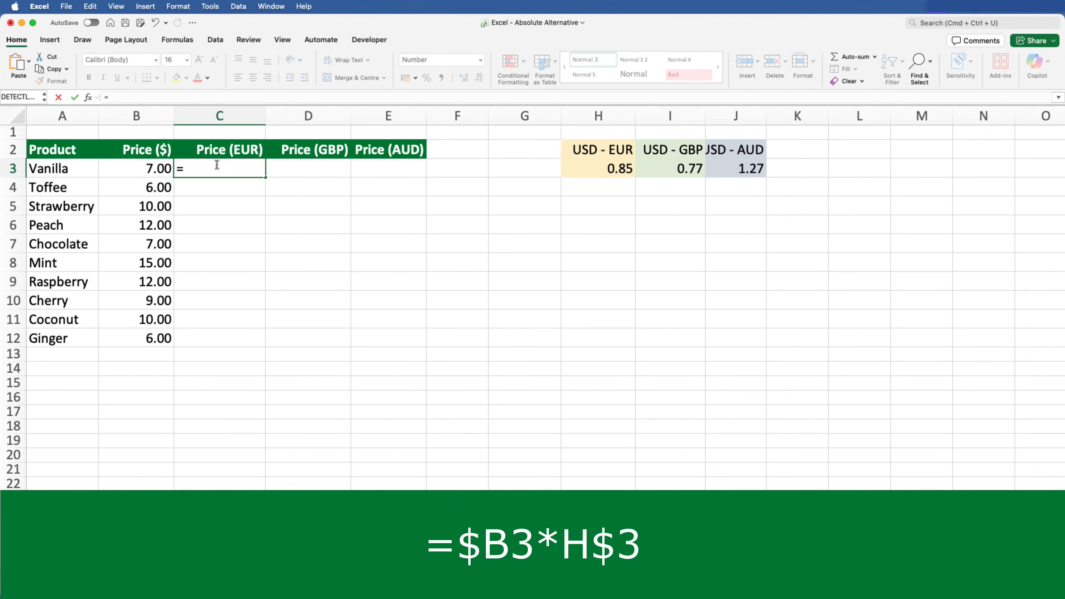
{"action": "left_click", "coordinate": [124, 167]}
{"action": "left_click", "coordinate": [124, 167]}
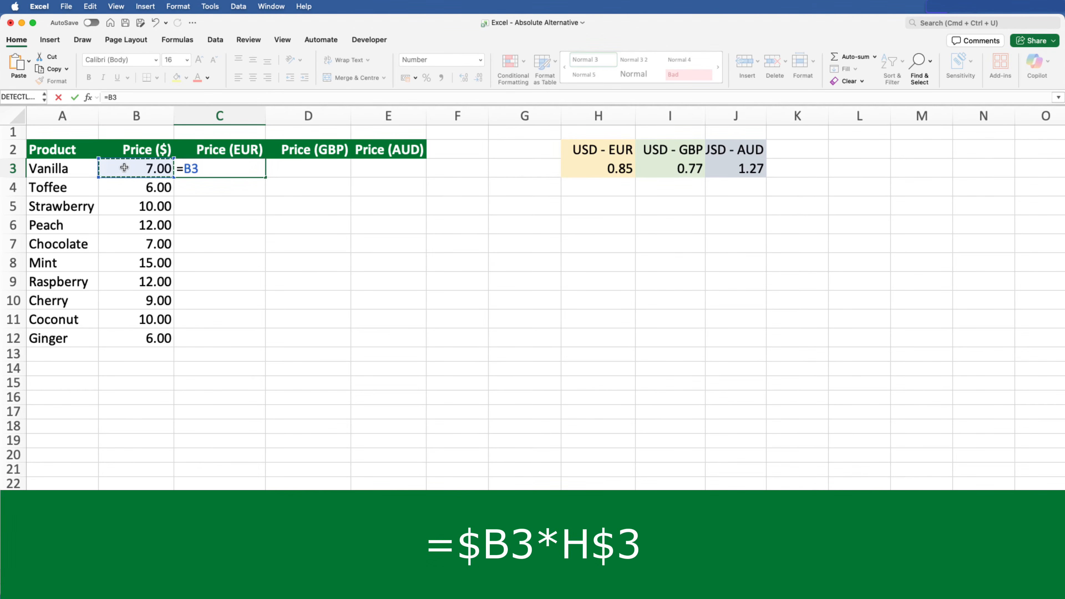
{"action": "key", "text": "super+t"}
{"action": "key", "text": "super+t"}
{"action": "key", "text": "super+t"}
{"action": "type", "text": "-"}
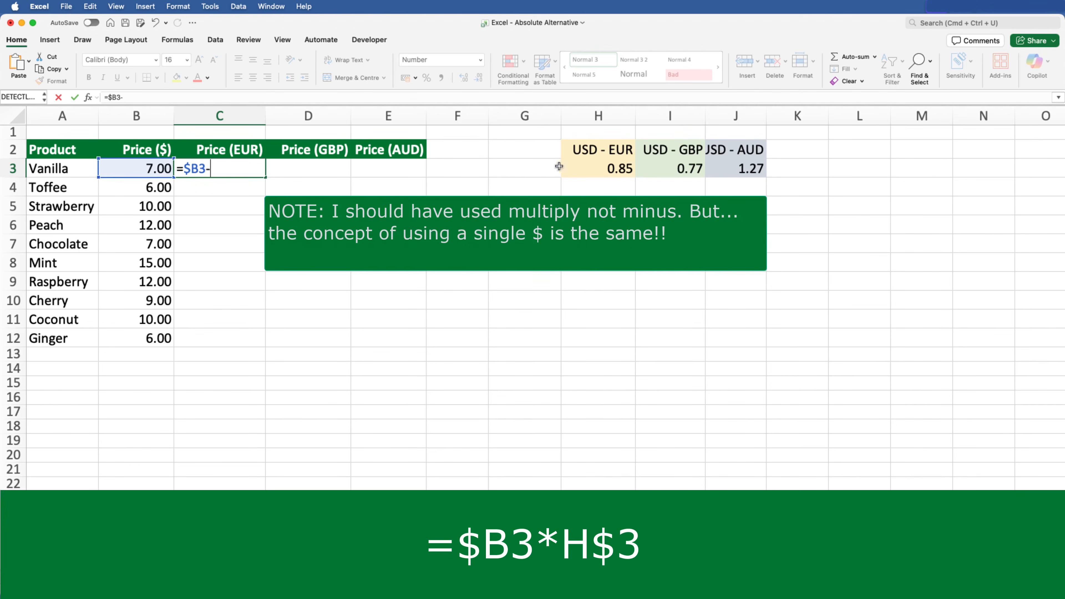
{"action": "left_click", "coordinate": [621, 171]}
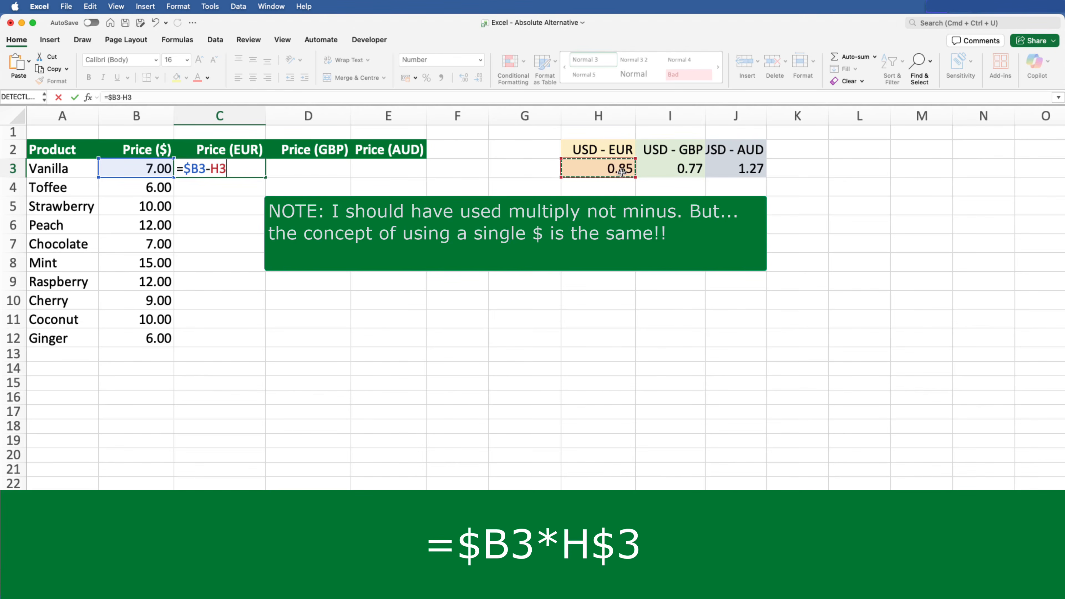
{"action": "key", "text": "super+t"}
{"action": "key", "text": "super+t"}
{"action": "key", "text": "Return"}
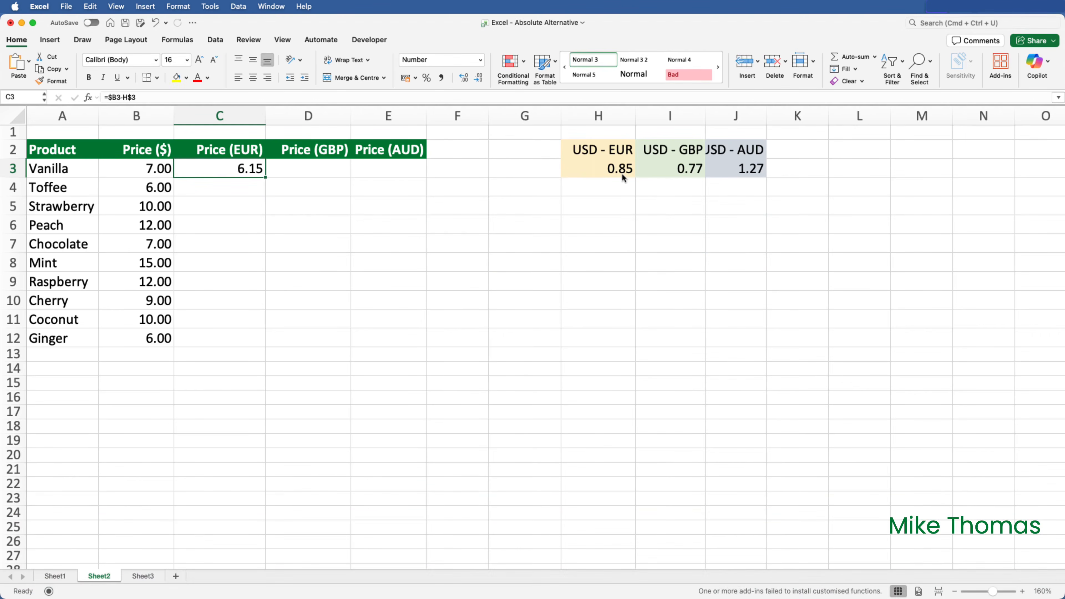
{"action": "left_click_drag", "start_coordinate": [265, 178], "coordinate": [393, 342]}
{"action": "left_click", "coordinate": [478, 244]}
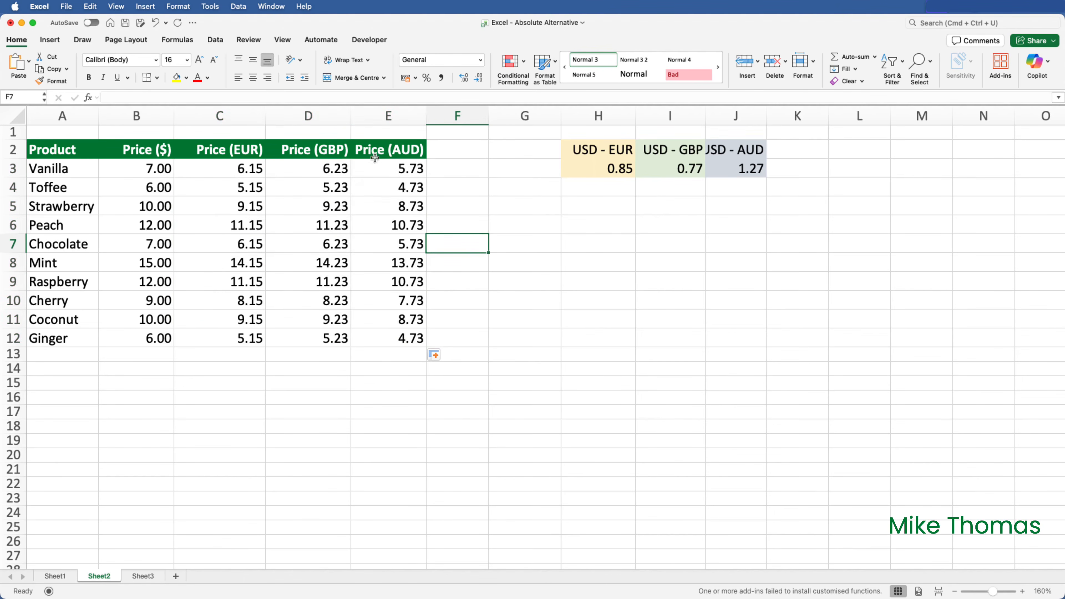
{"action": "left_click_drag", "start_coordinate": [197, 168], "coordinate": [404, 336]}
{"action": "key", "text": "Delete"}
{"action": "left_click", "coordinate": [231, 167]}
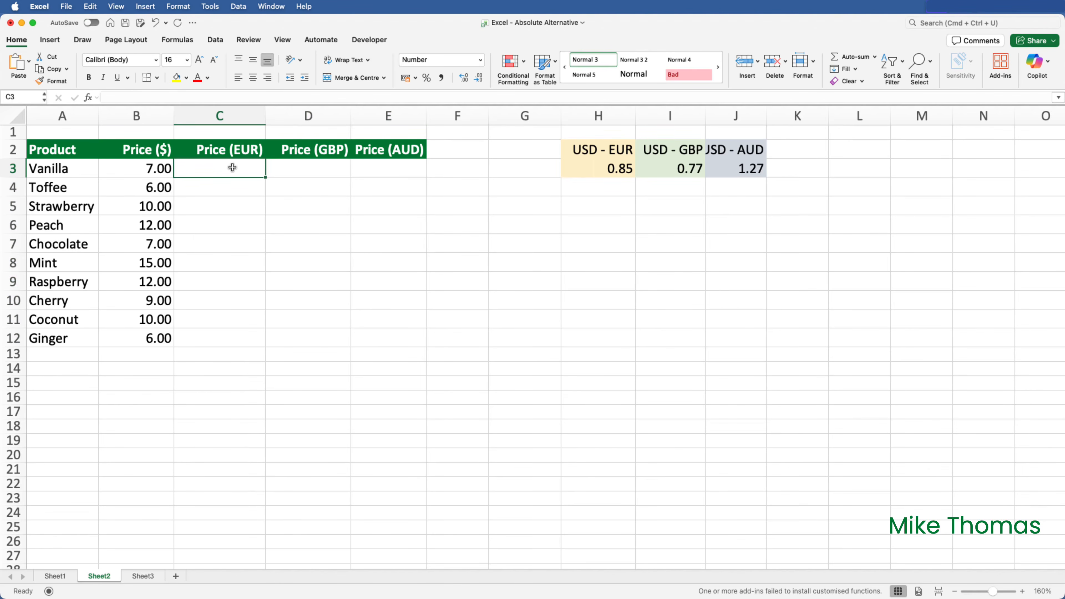
Enter =B3:B12*H3:J3 in C3 so EUR, GBP and AUD prices spill across all columns.
{"action": "type", "text": "="}
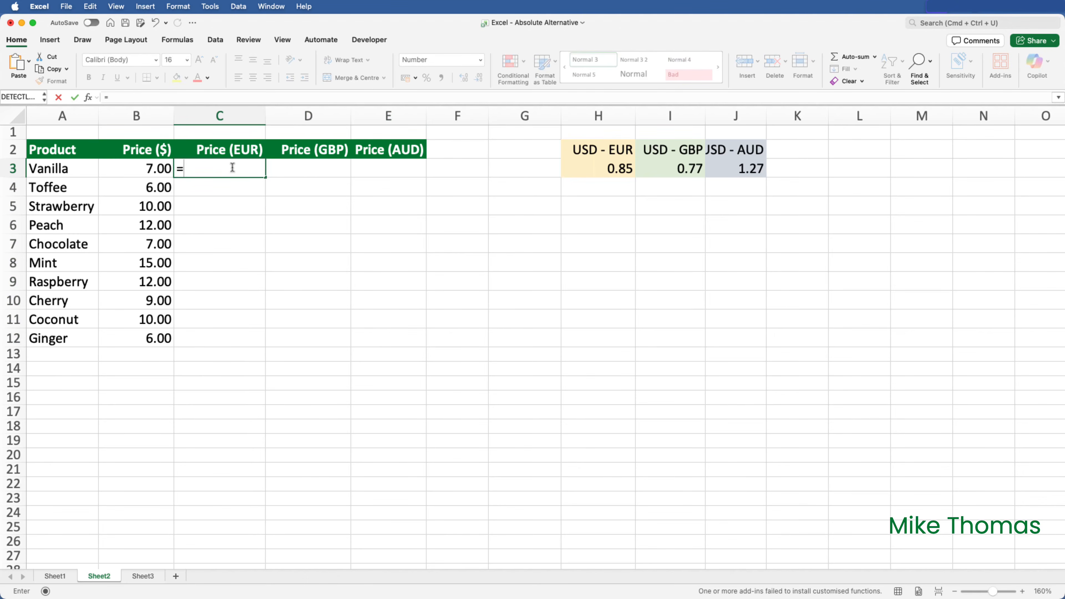
{"action": "left_click_drag", "start_coordinate": [141, 169], "coordinate": [155, 334]}
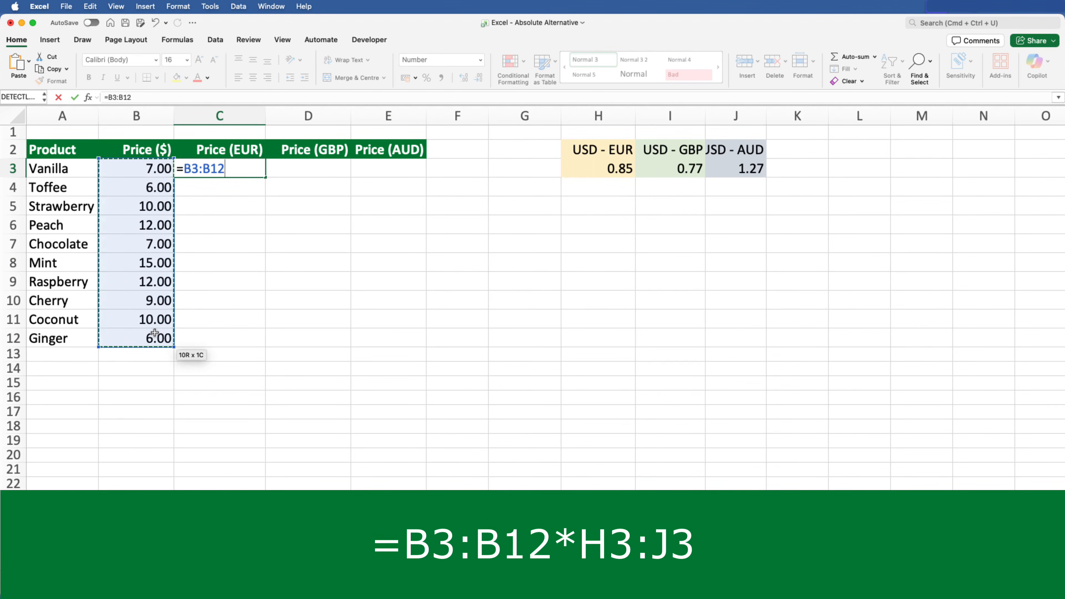
{"action": "type", "text": "*"}
{"action": "left_click_drag", "start_coordinate": [602, 166], "coordinate": [733, 169]}
{"action": "key", "text": "Return"}
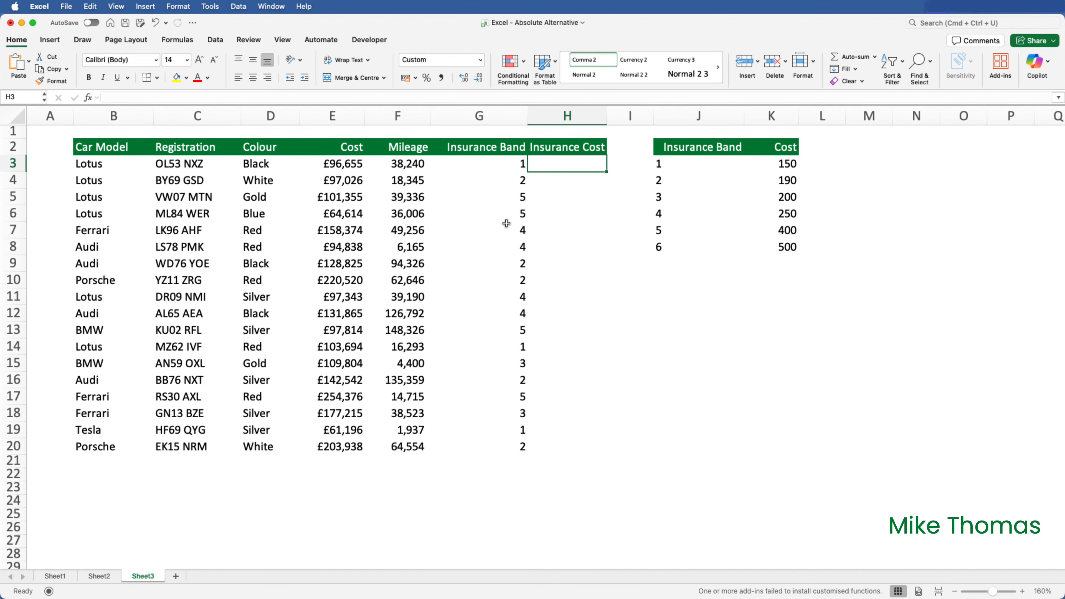
In H3, enter =XLOOKUP(G3,$J$3:$J$8,$K$3:$K$8) with absolute band and cost ranges.
{"action": "type", "text": "=XL"}
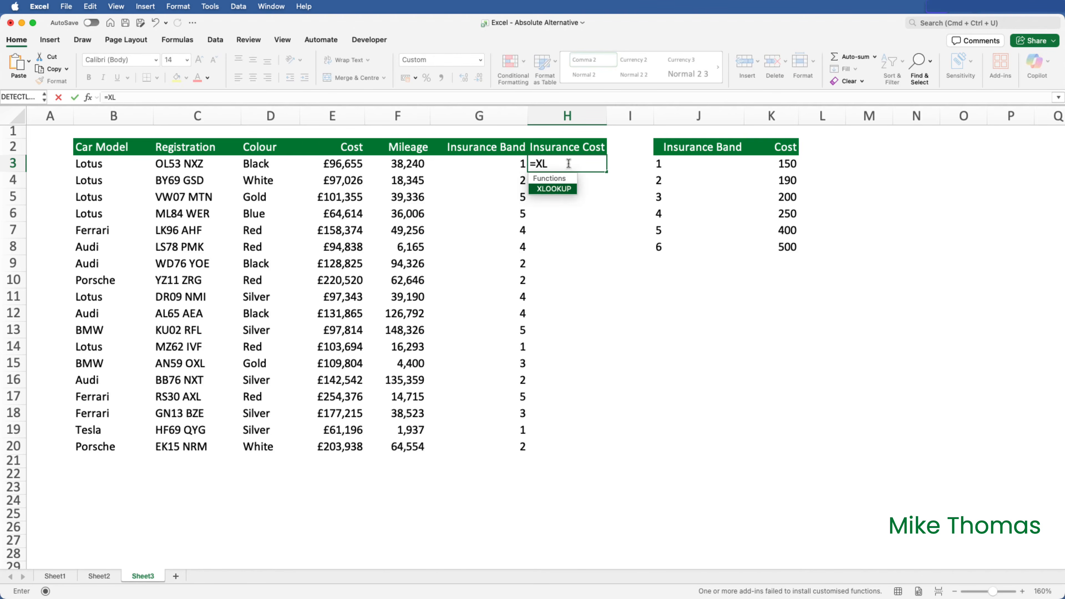
{"action": "key", "text": "Tab"}
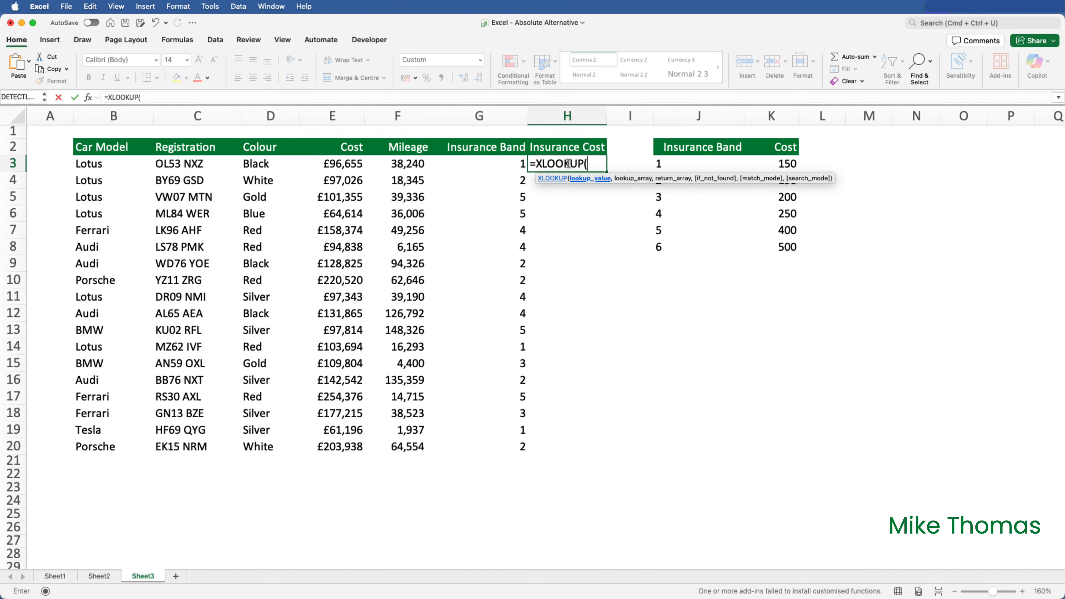
{"action": "left_click", "coordinate": [503, 160]}
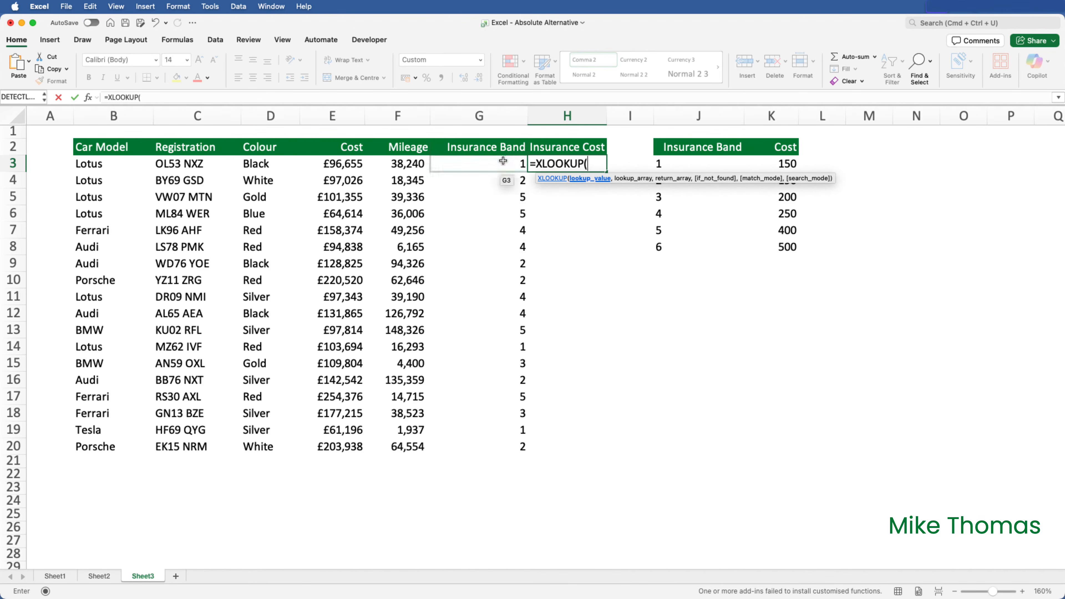
{"action": "type", "text": ","}
{"action": "left_click_drag", "start_coordinate": [691, 164], "coordinate": [694, 246]}
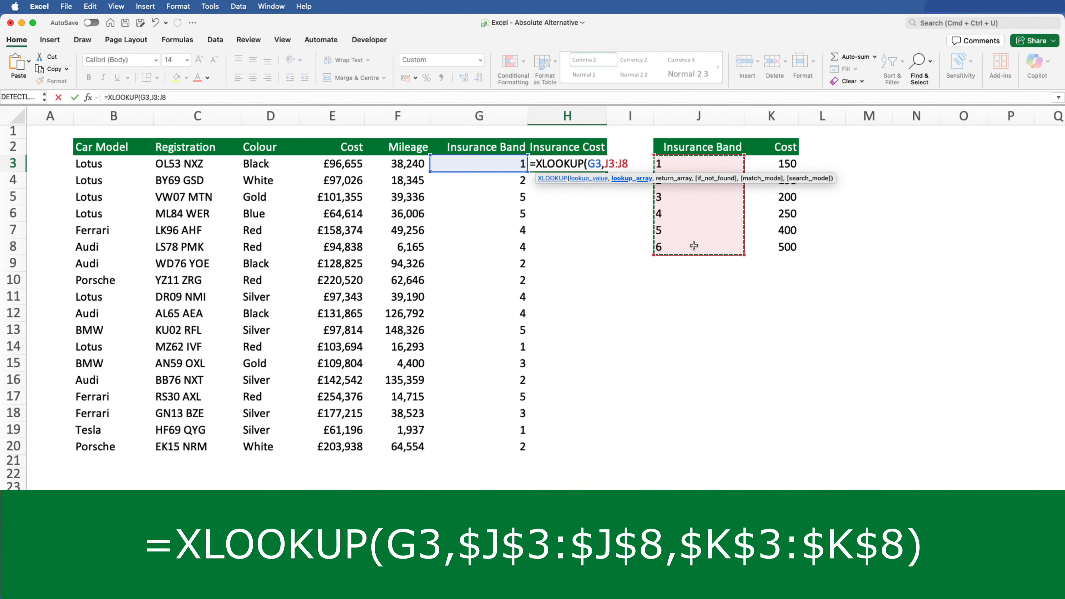
{"action": "key", "text": "F4"}
{"action": "type", "text": ","}
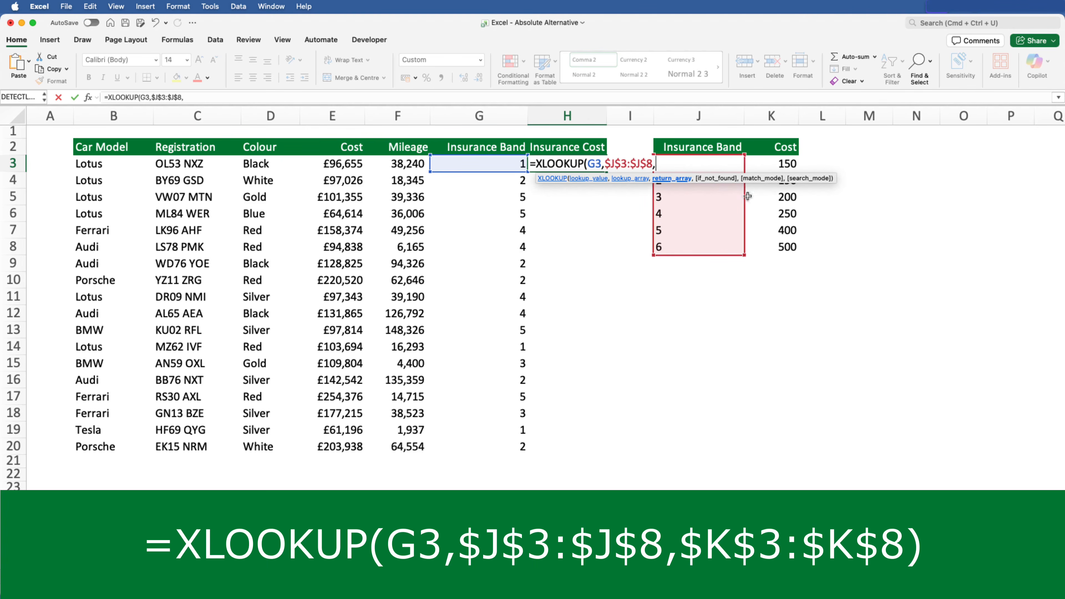
{"action": "left_click", "coordinate": [772, 162]}
{"action": "left_click_drag", "start_coordinate": [772, 162], "coordinate": [774, 241]}
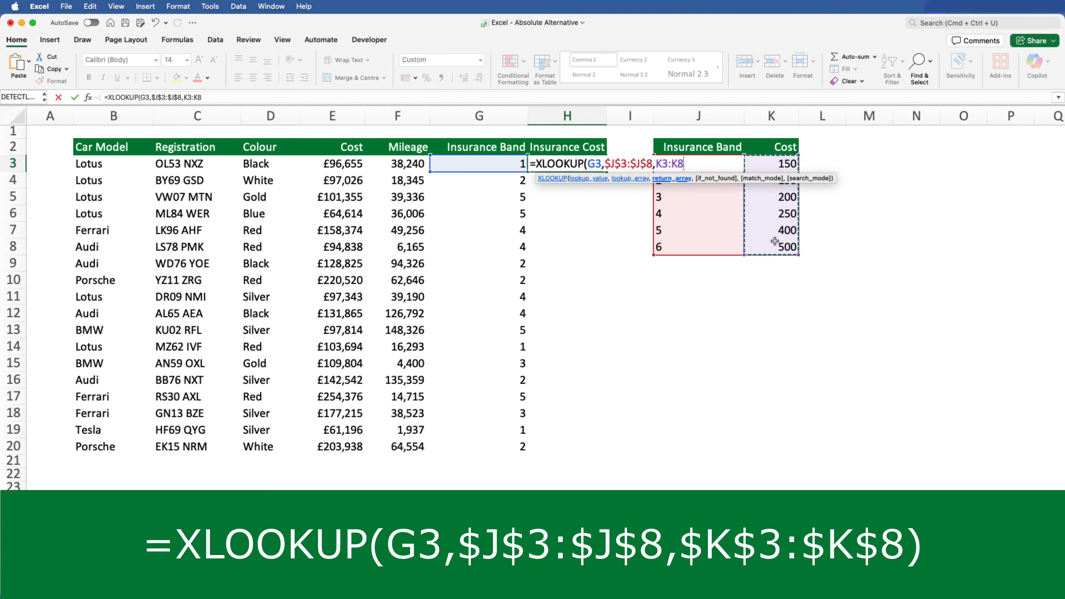
{"action": "key", "text": "super+t"}
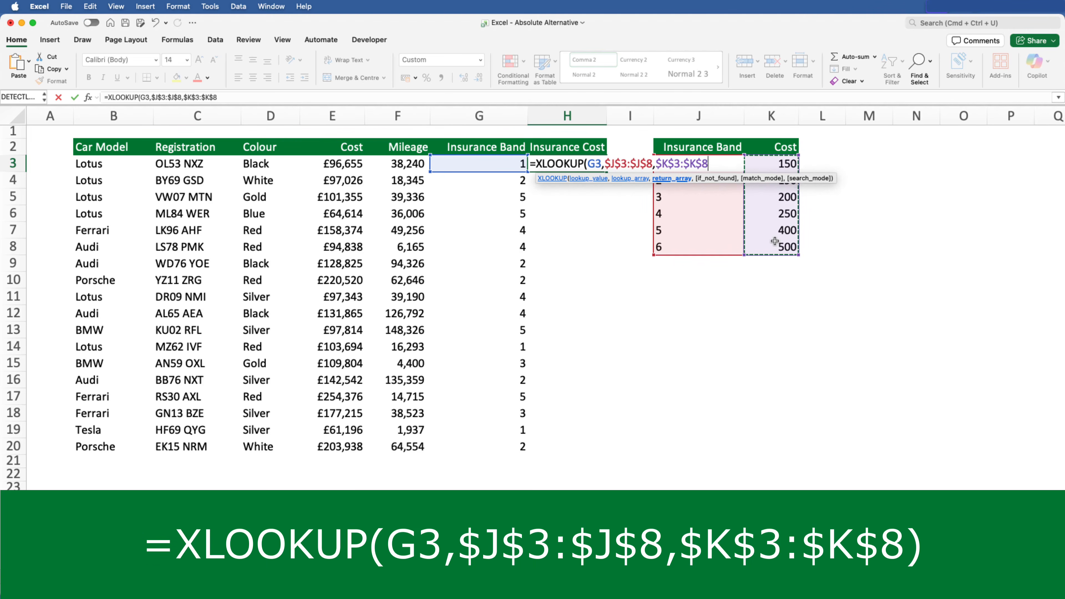
{"action": "type", "text": ")"}
{"action": "key", "text": "super+Return"}
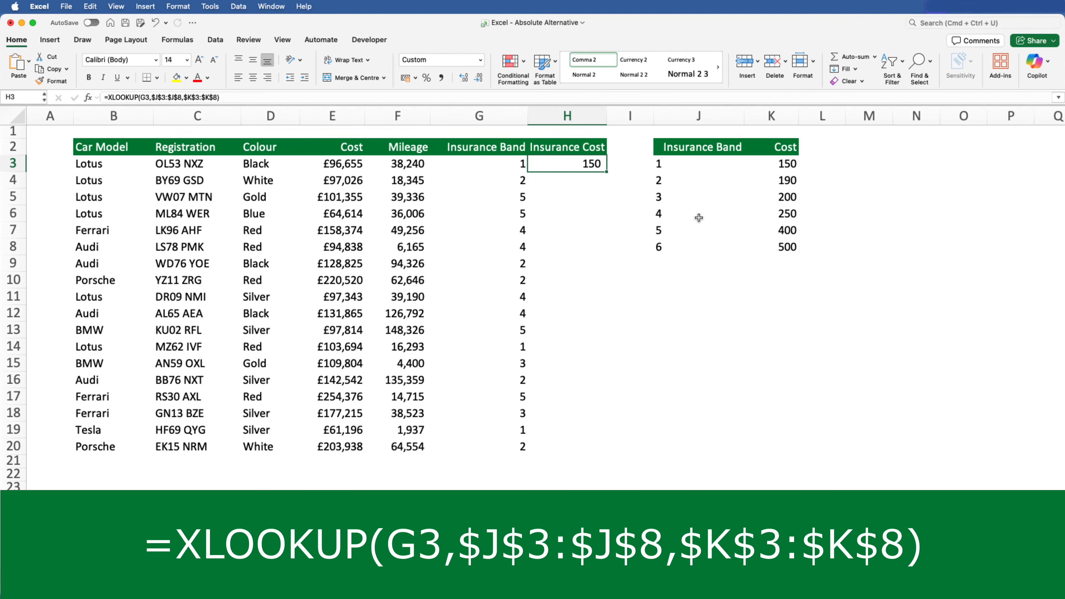
Copy the XLOOKUP formula down to H20 and check the copied formulas in H3 to H7.
{"action": "double_click", "coordinate": [607, 170]}
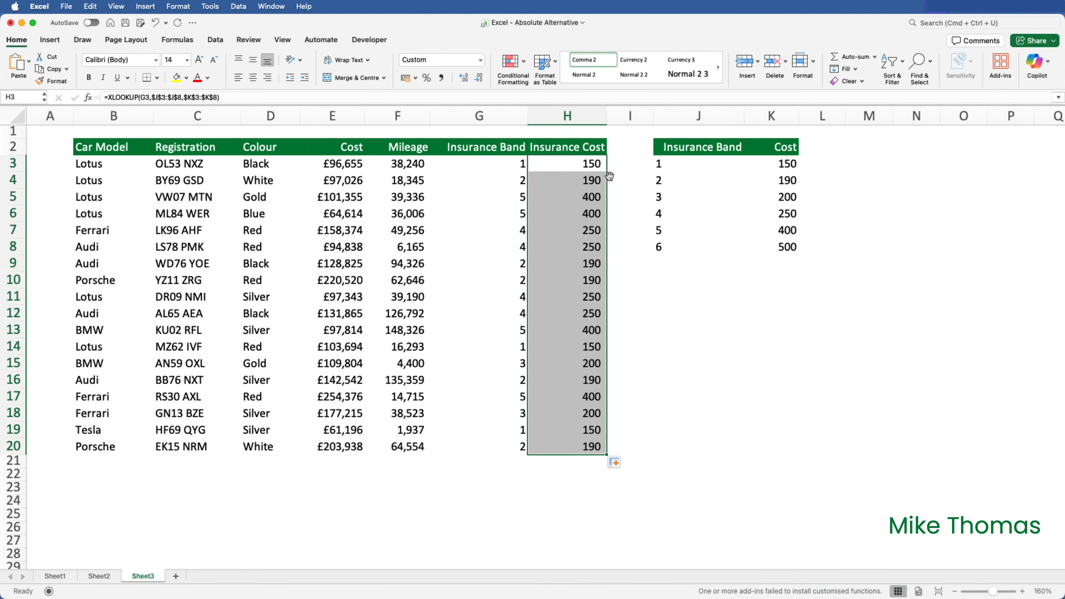
{"action": "left_click", "coordinate": [594, 165]}
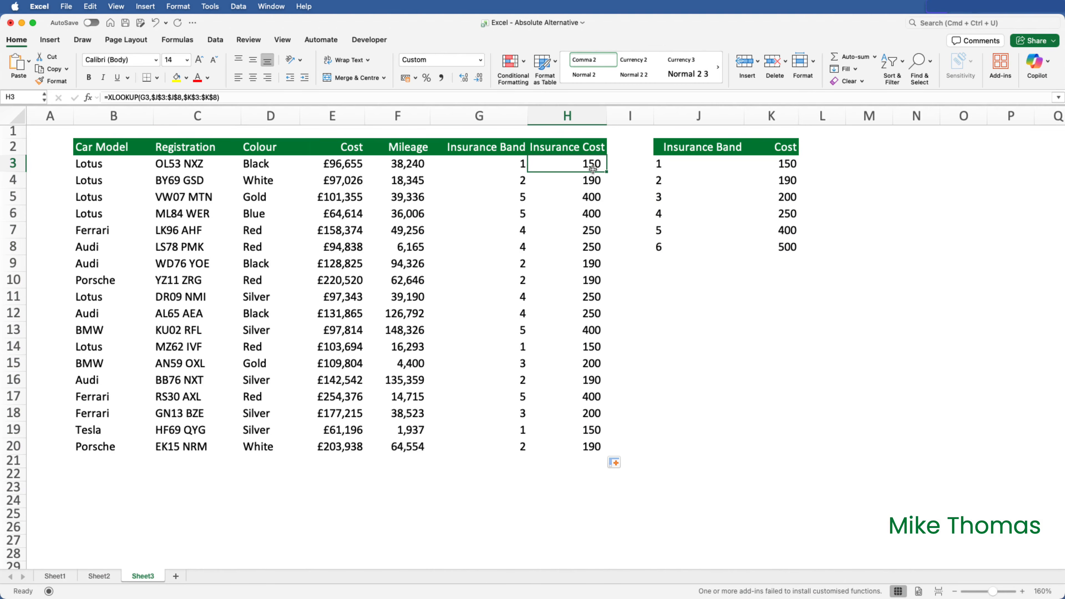
{"action": "left_click", "coordinate": [594, 180]}
{"action": "left_click", "coordinate": [595, 200]}
{"action": "left_click", "coordinate": [595, 213]}
{"action": "left_click", "coordinate": [594, 230]}
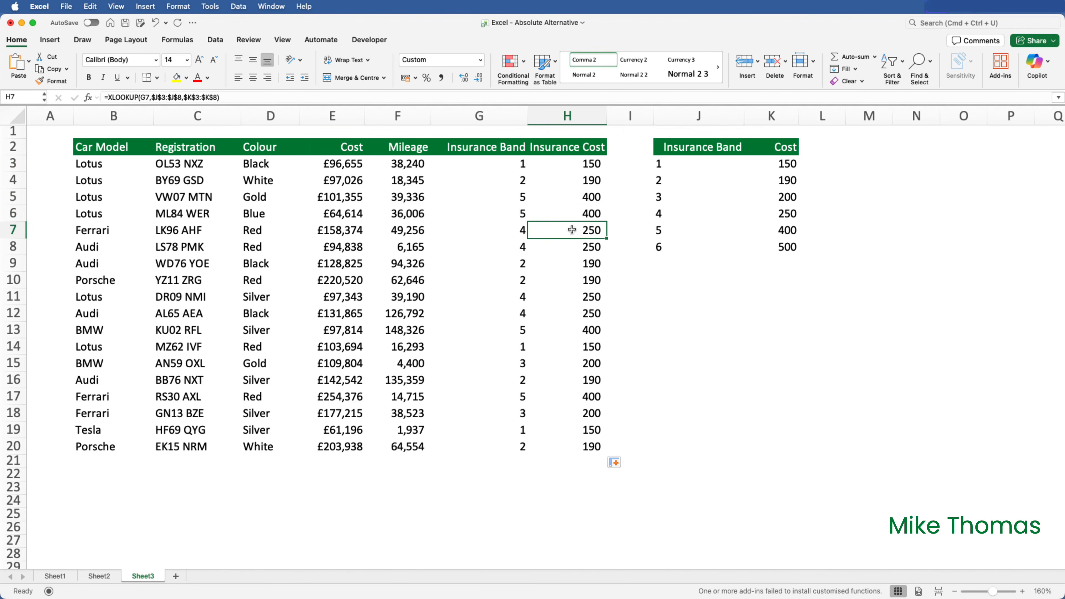
Compare G7's band against the J3:K8 table and select the filled costs H3:H20.
{"action": "left_click", "coordinate": [518, 230]}
{"action": "left_click_drag", "start_coordinate": [680, 165], "coordinate": [678, 243]}
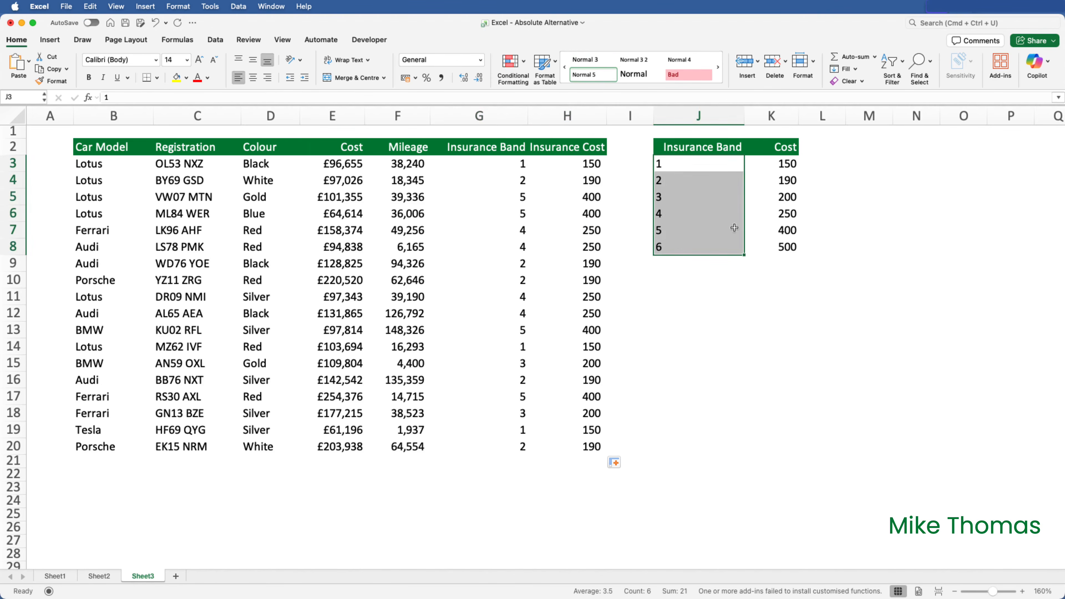
{"action": "left_click_drag", "start_coordinate": [781, 164], "coordinate": [776, 242]}
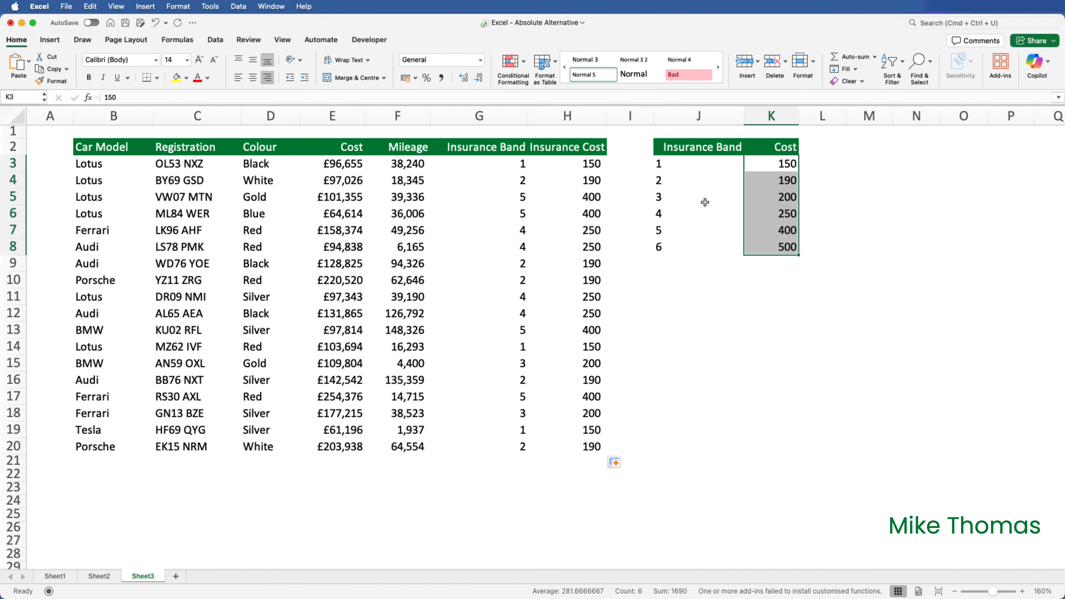
{"action": "left_click_drag", "start_coordinate": [587, 163], "coordinate": [604, 456]}
Clear H3:H20, enter spilling =XLOOKUP(G3:G20,J3:J8,K3:K8) in H3, then review its G3:G20 argument.
{"action": "key", "text": "Delete"}
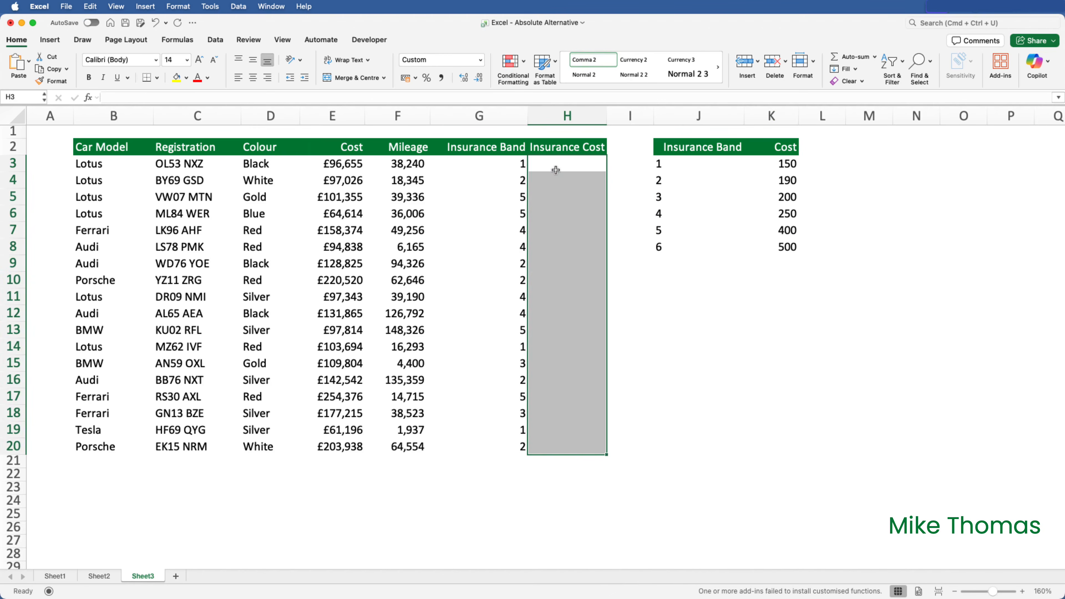
{"action": "left_click", "coordinate": [556, 170]}
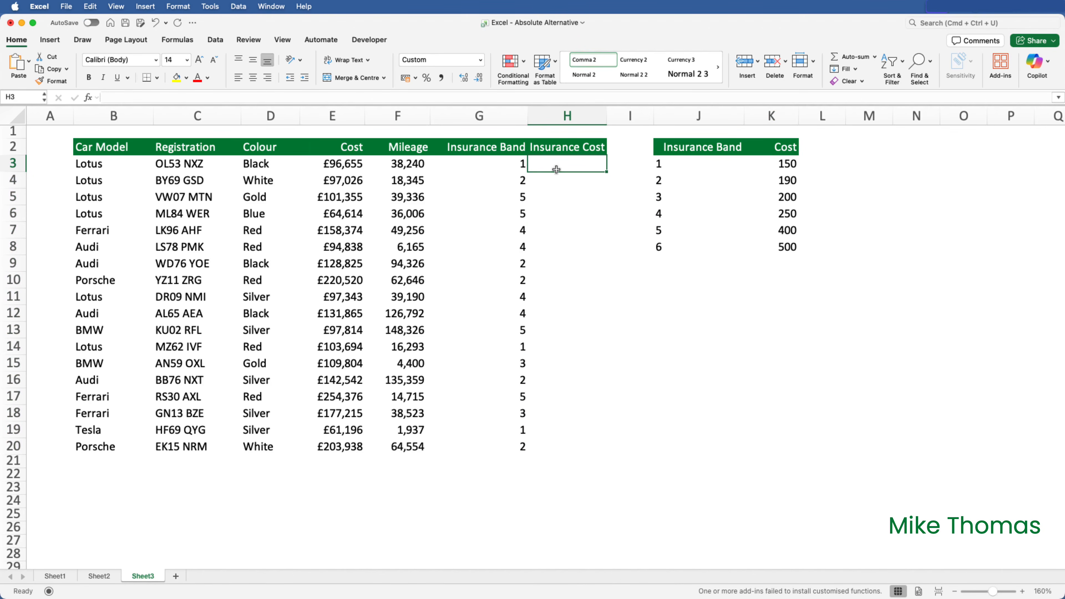
{"action": "type", "text": "=XLOOKUP("}
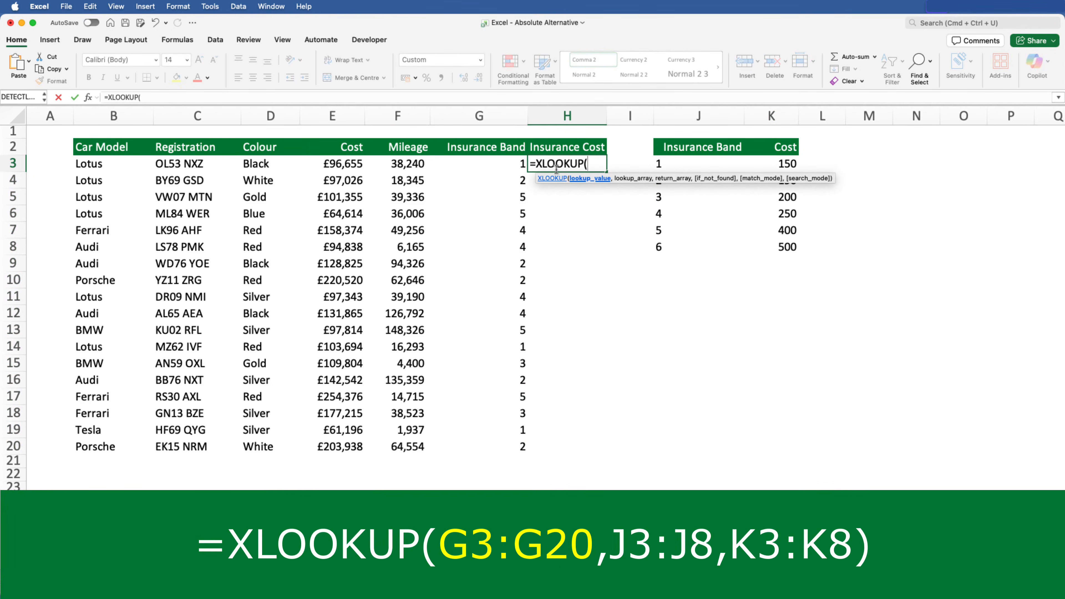
{"action": "left_click_drag", "start_coordinate": [494, 164], "coordinate": [485, 441]}
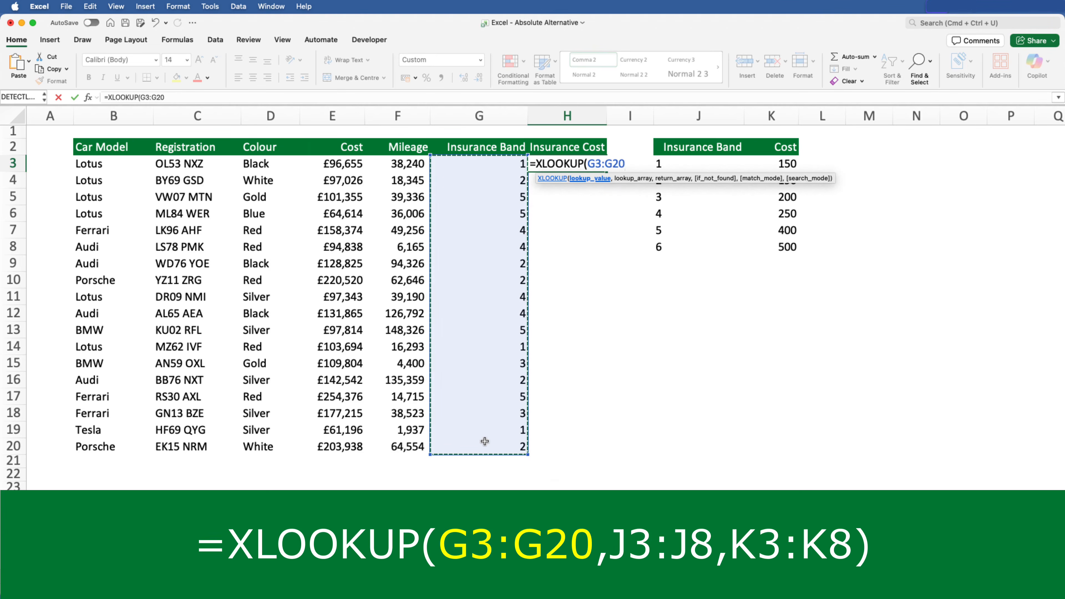
{"action": "type", "text": ","}
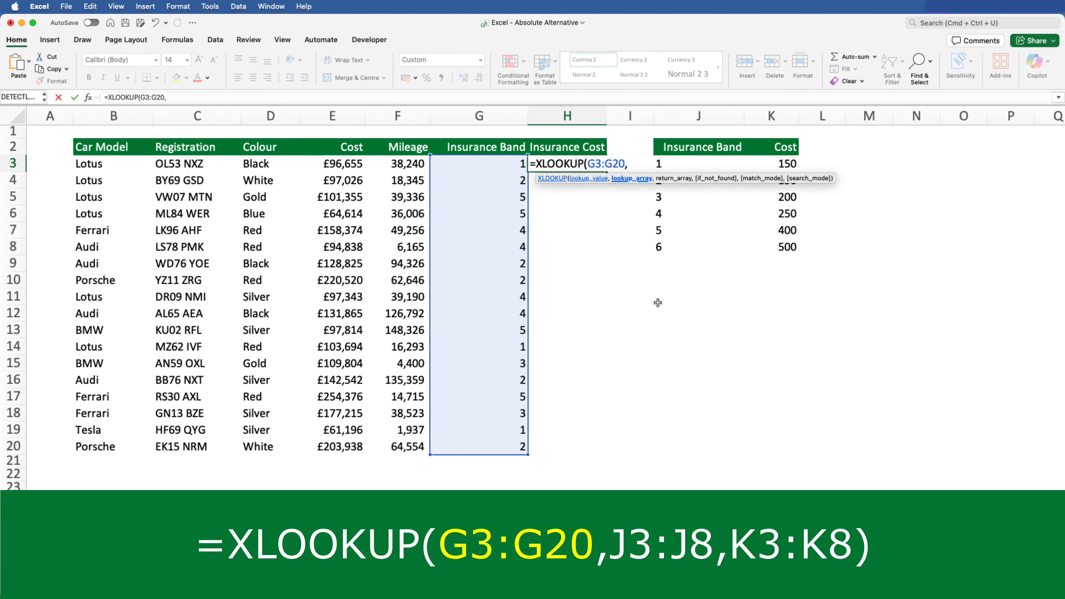
{"action": "left_click_drag", "start_coordinate": [690, 162], "coordinate": [682, 245]}
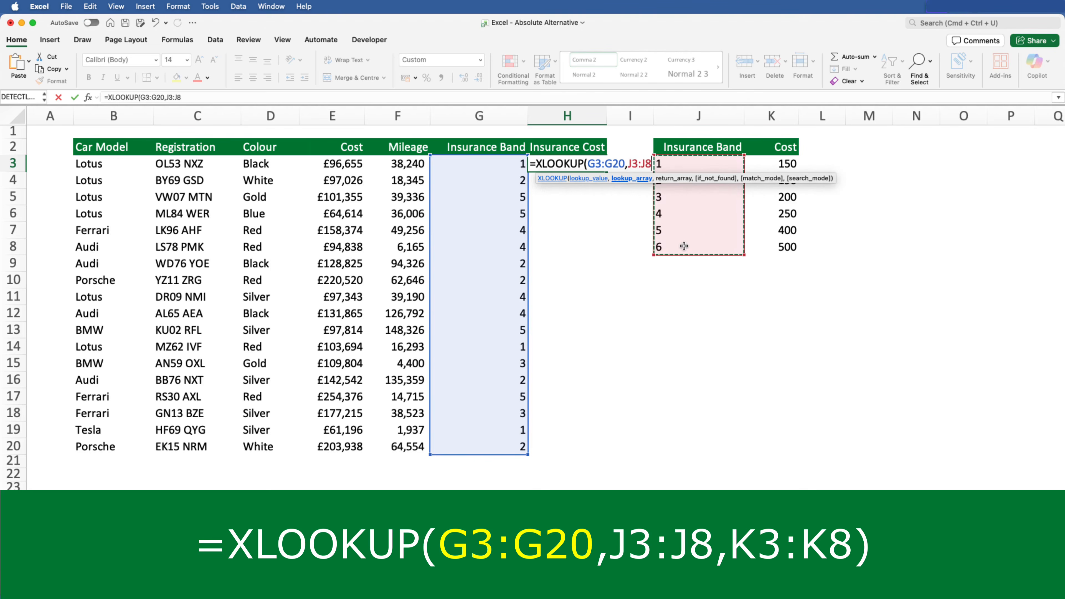
{"action": "type", "text": ","}
{"action": "left_click_drag", "start_coordinate": [780, 164], "coordinate": [784, 252]}
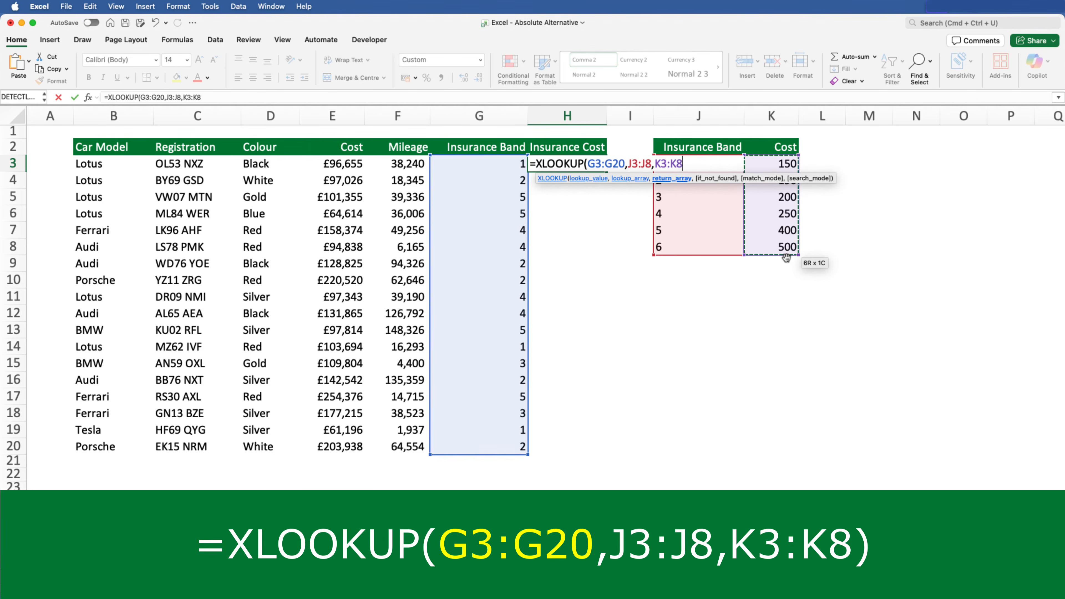
{"action": "key", "text": "Return"}
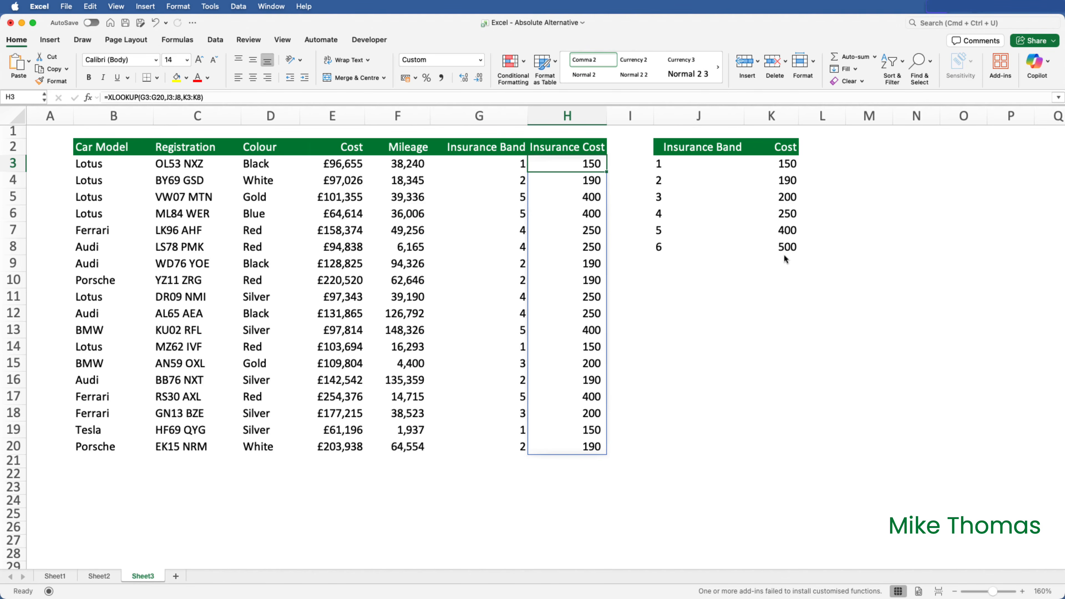
{"action": "double_click", "coordinate": [566, 165]}
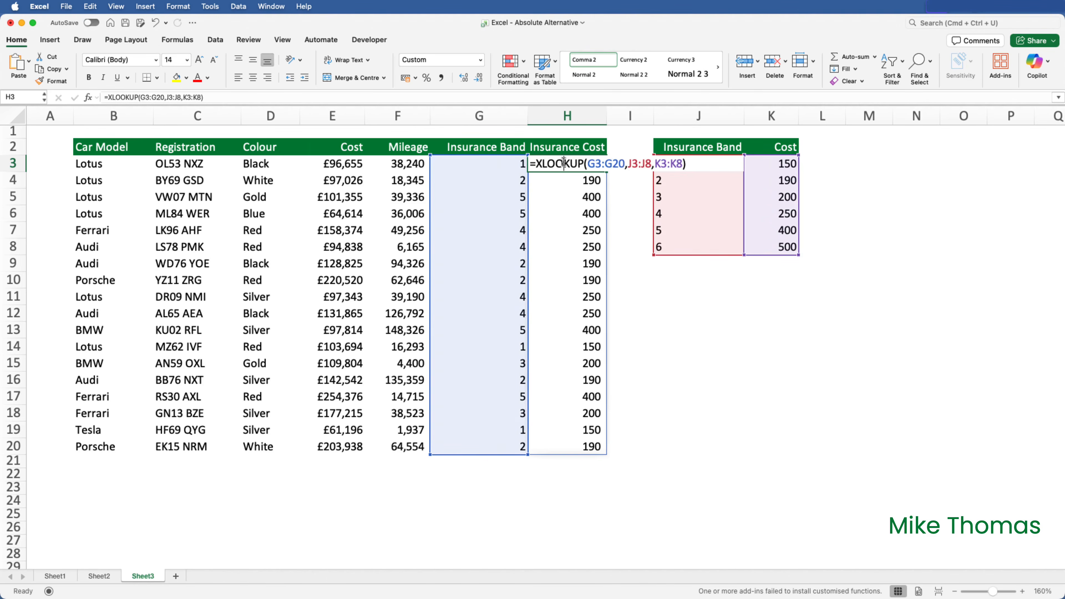
{"action": "left_click_drag", "start_coordinate": [588, 163], "coordinate": [626, 164]}
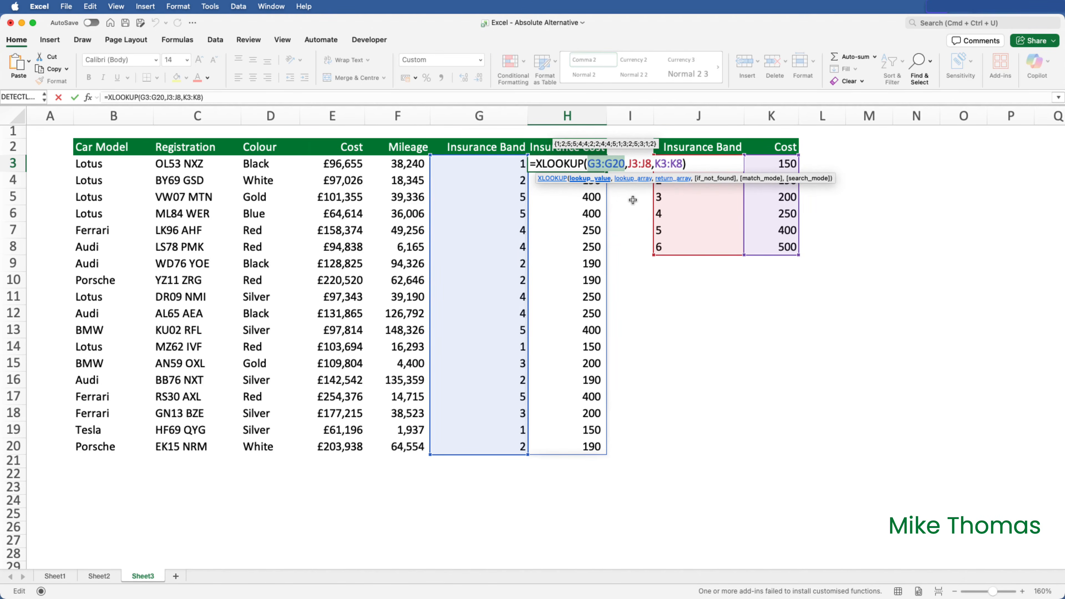